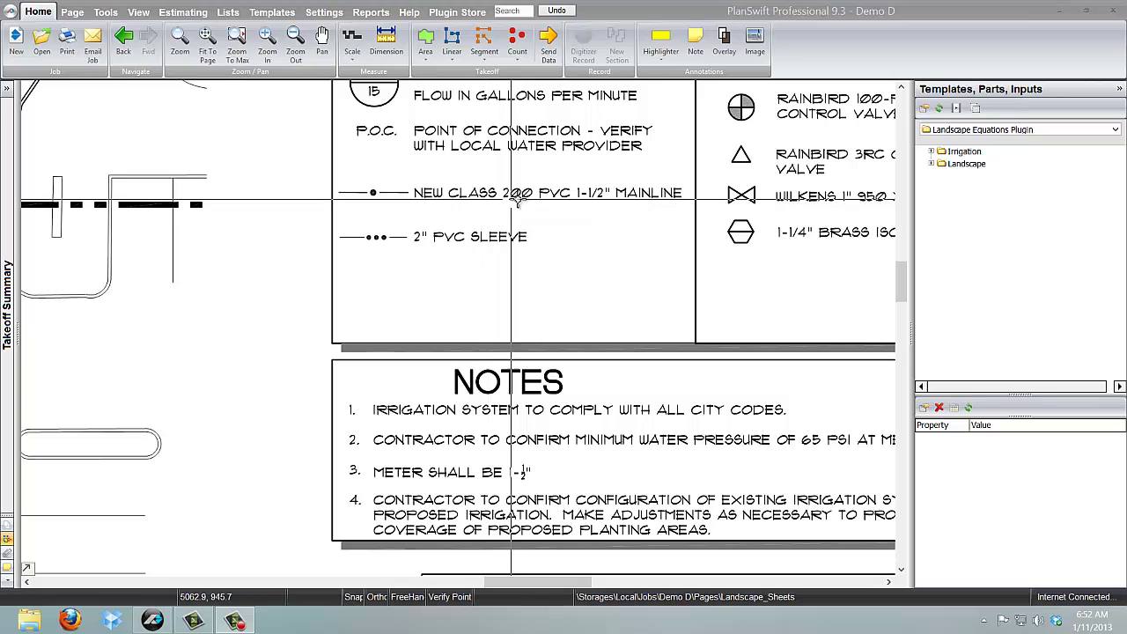
Step: Open the properties for a new takeoff from the 11/2" Mainline template in the Irrigation Mainline folder
{"action": "left_click", "coordinate": [935, 154]}
{"action": "left_click", "coordinate": [934, 154]}
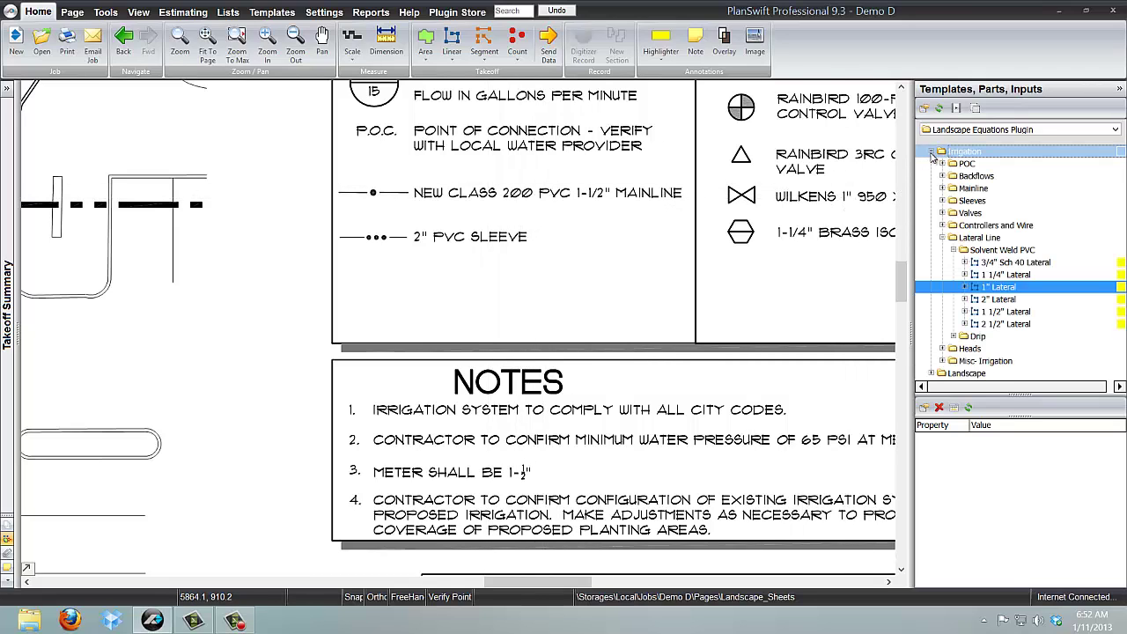
{"action": "left_click", "coordinate": [942, 237]}
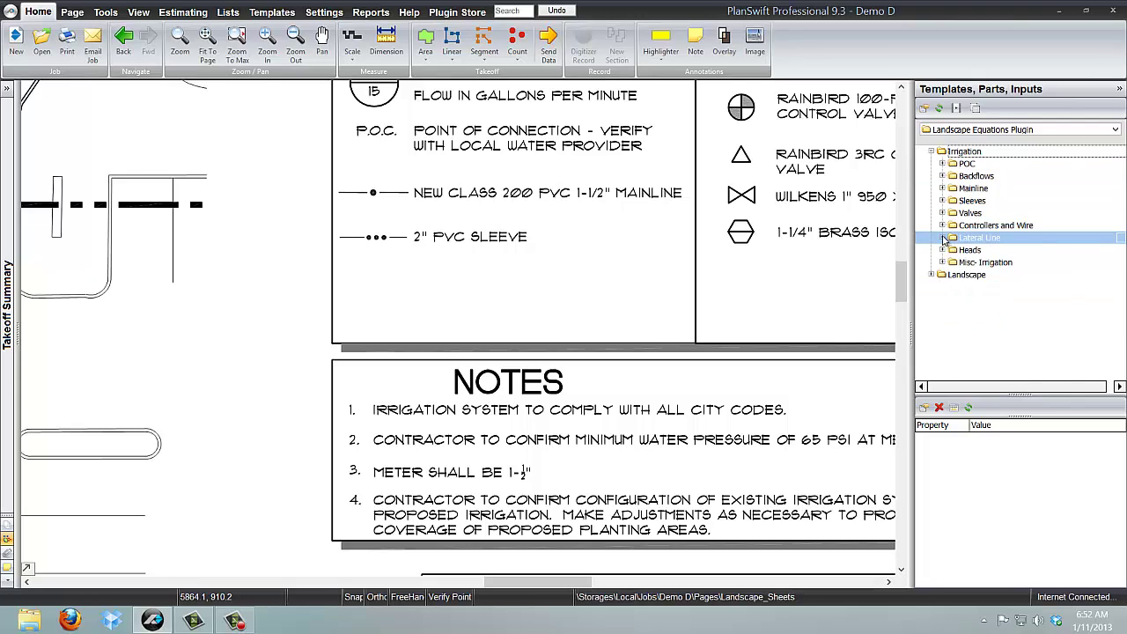
{"action": "left_click", "coordinate": [942, 190]}
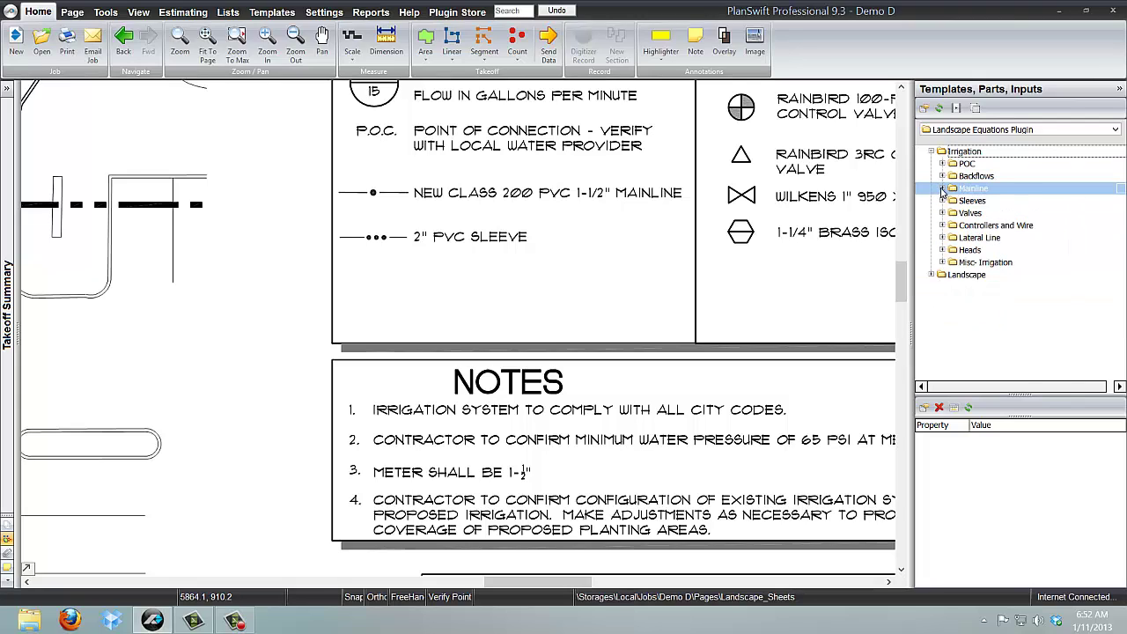
{"action": "left_click", "coordinate": [943, 190]}
{"action": "left_click", "coordinate": [954, 202]}
{"action": "left_click", "coordinate": [954, 202]}
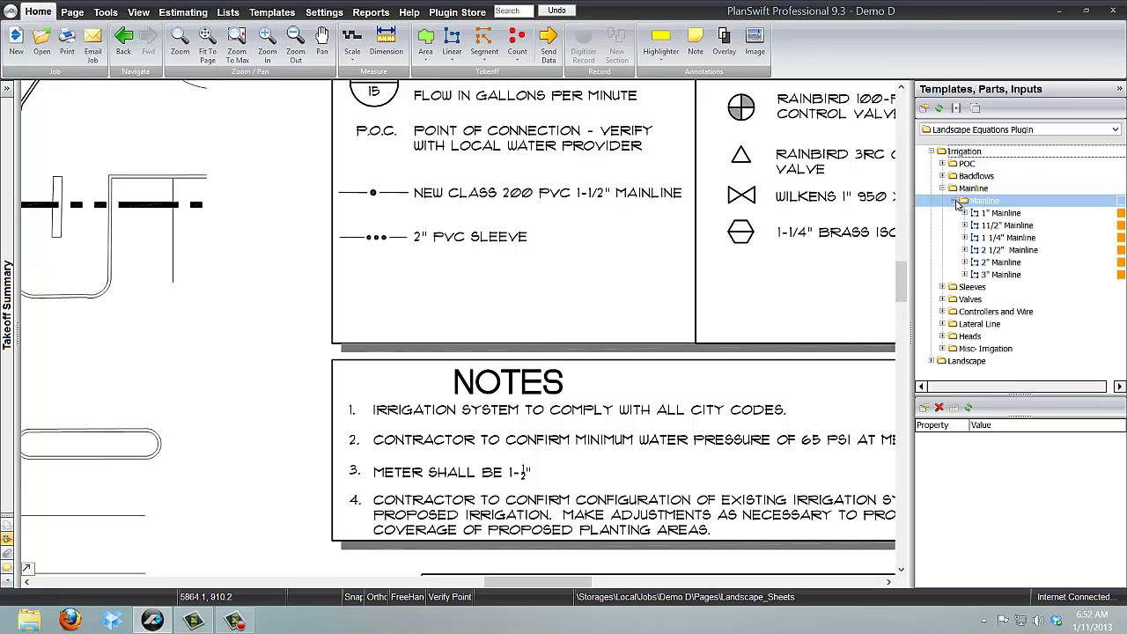
{"action": "left_click", "coordinate": [975, 214]}
{"action": "left_click", "coordinate": [976, 225]}
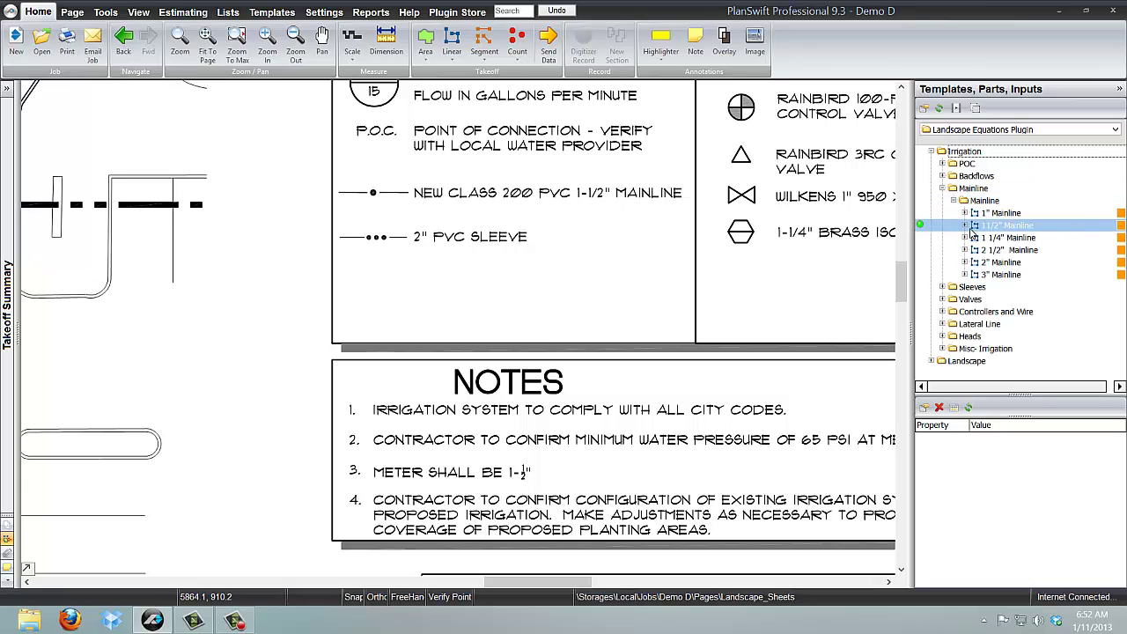
{"action": "double_click", "coordinate": [926, 226]}
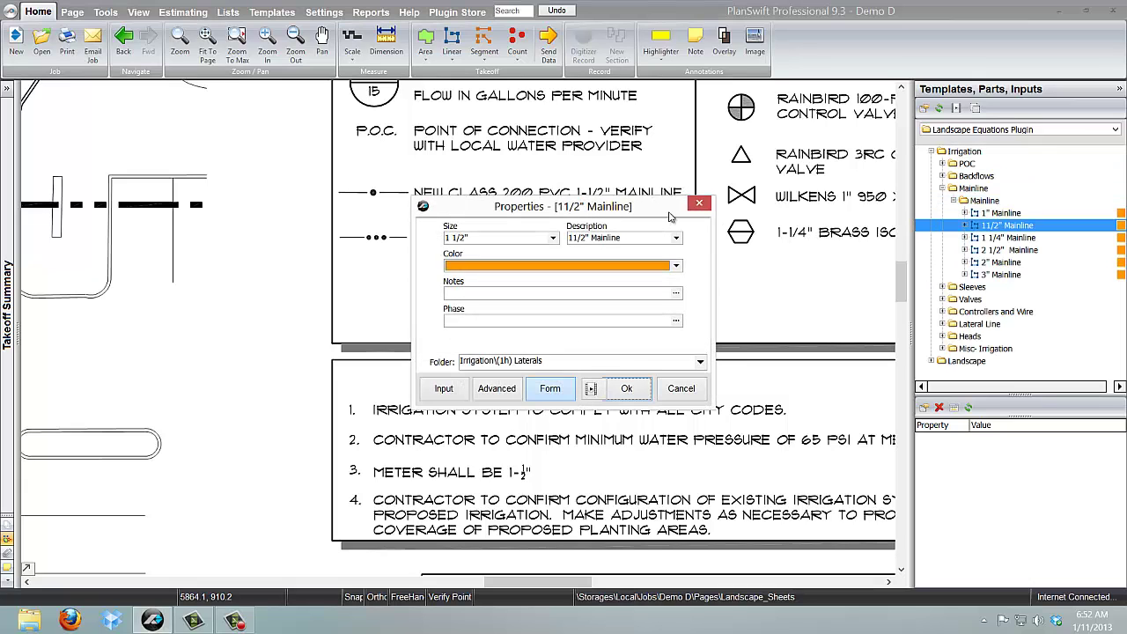
Step: Set the mainline takeoff's description to 1 1/2" Class 200 Mainline
{"action": "mouse_move", "coordinate": [669, 212]}
{"action": "left_mouse_down"}
{"action": "mouse_move", "coordinate": [731, 196]}
{"action": "mouse_move", "coordinate": [748, 165]}
{"action": "left_mouse_up"}
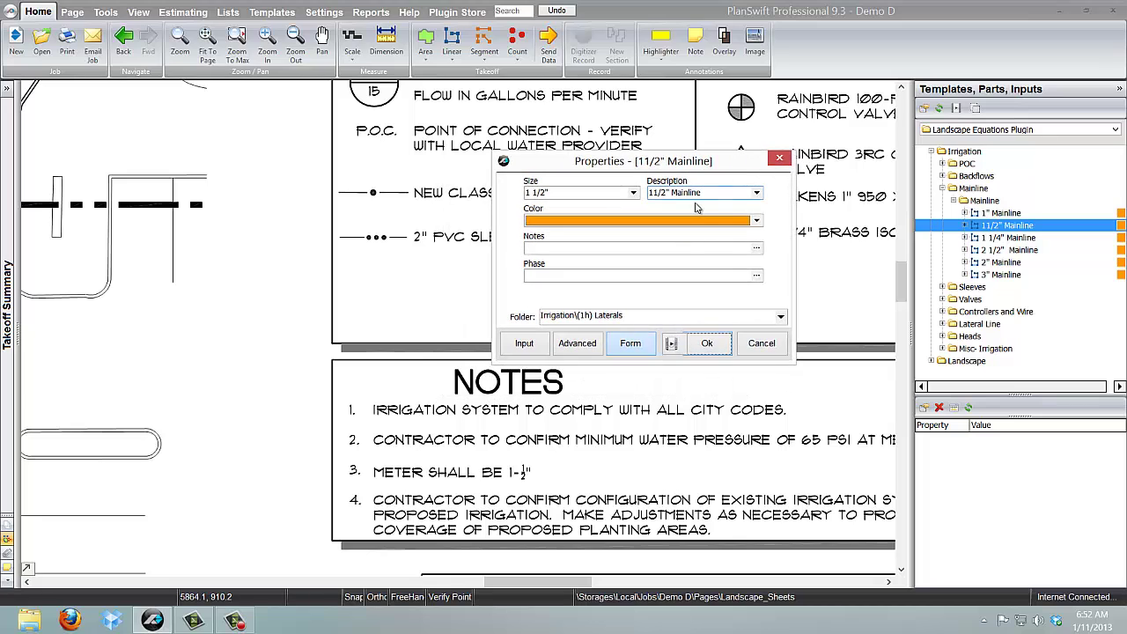
{"action": "left_click", "coordinate": [755, 194]}
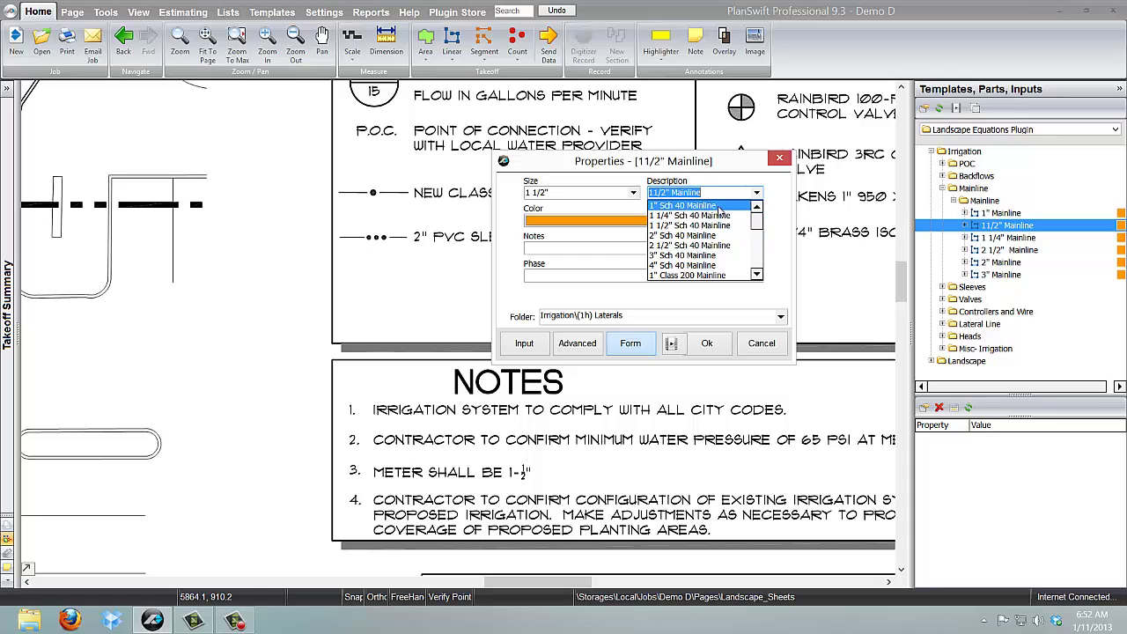
{"action": "left_click_drag", "start_coordinate": [757, 224], "coordinate": [759, 237]}
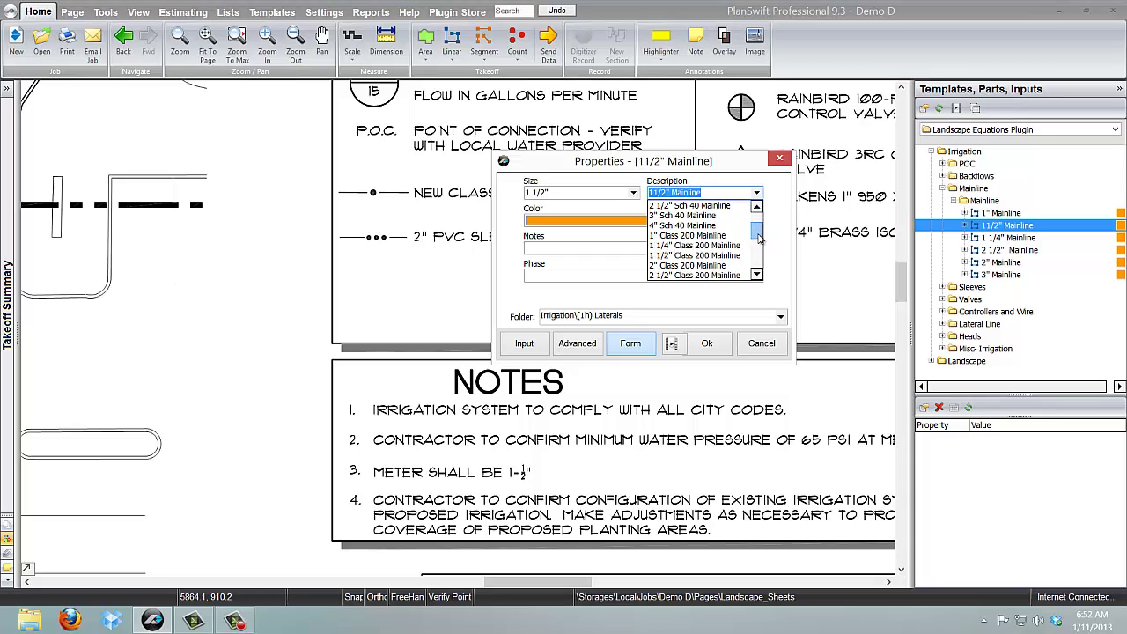
{"action": "left_click", "coordinate": [708, 255]}
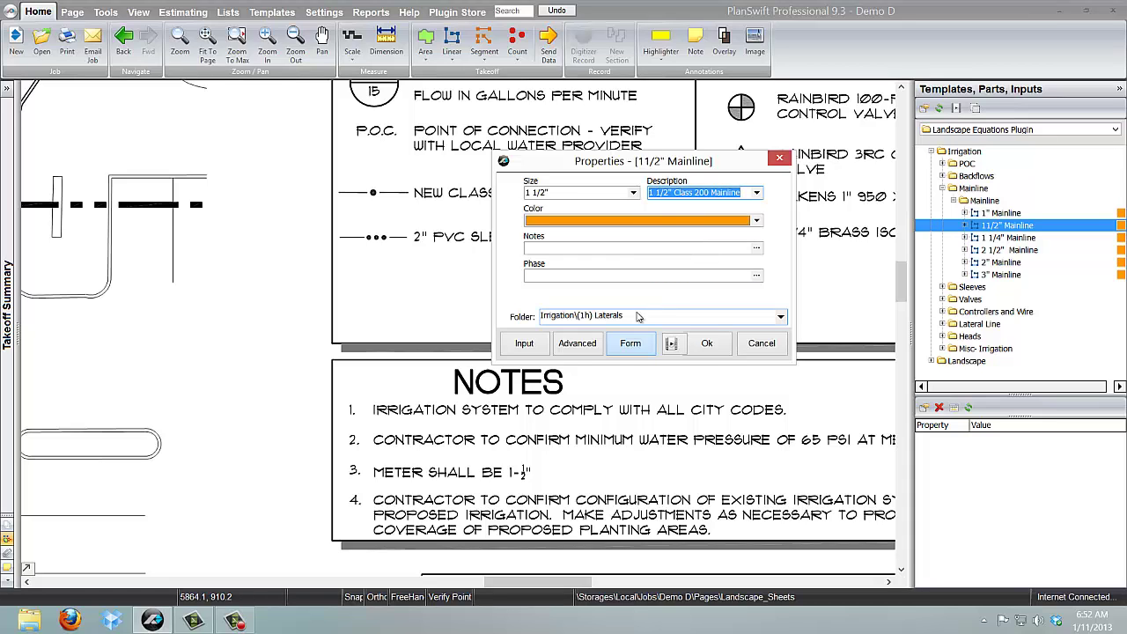
Step: Assign the mainline takeoff to the Irrigation\(1d) Mainline folder
{"action": "left_click", "coordinate": [779, 318]}
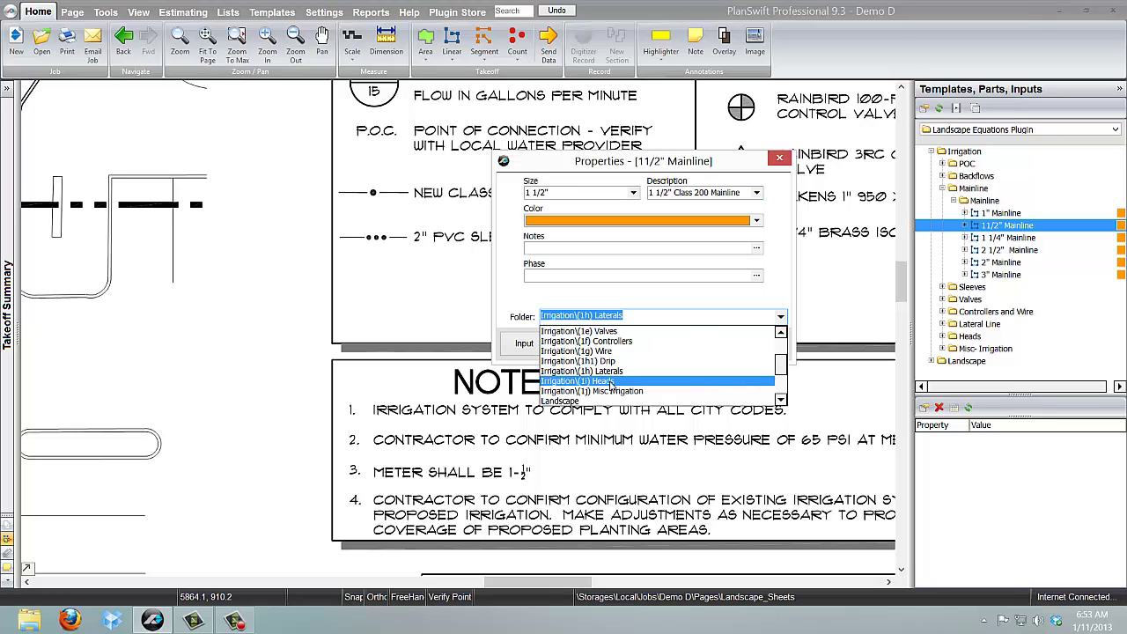
{"action": "left_click", "coordinate": [619, 350]}
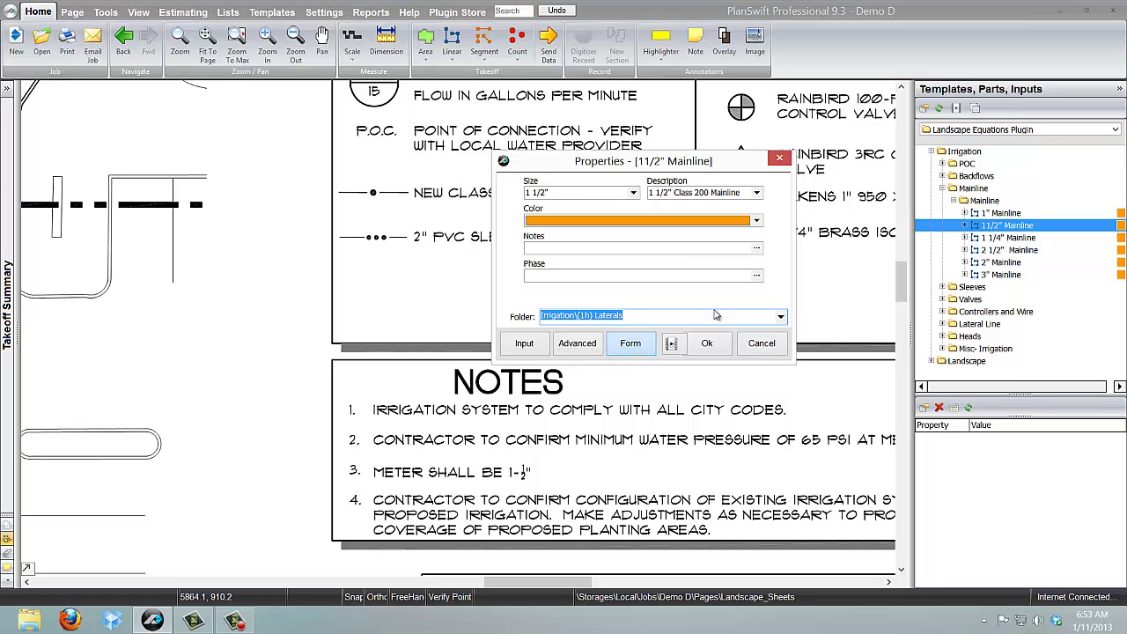
{"action": "left_click", "coordinate": [780, 317]}
{"action": "scroll", "coordinate": [778, 358], "scroll_direction": "up", "scroll_amount": 2}
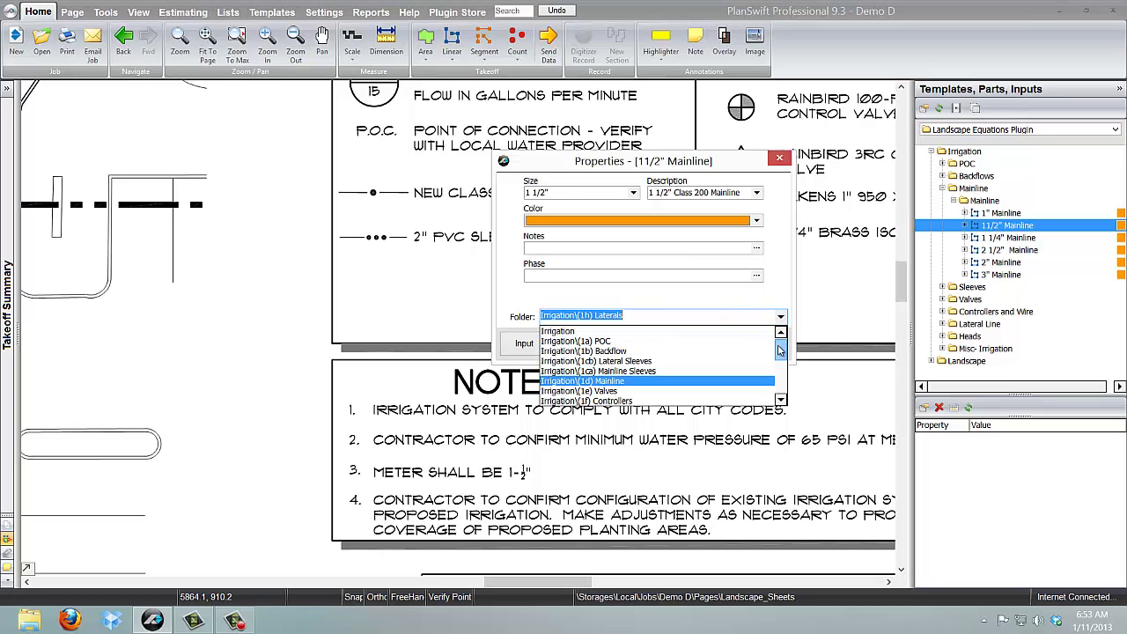
{"action": "left_click", "coordinate": [618, 382]}
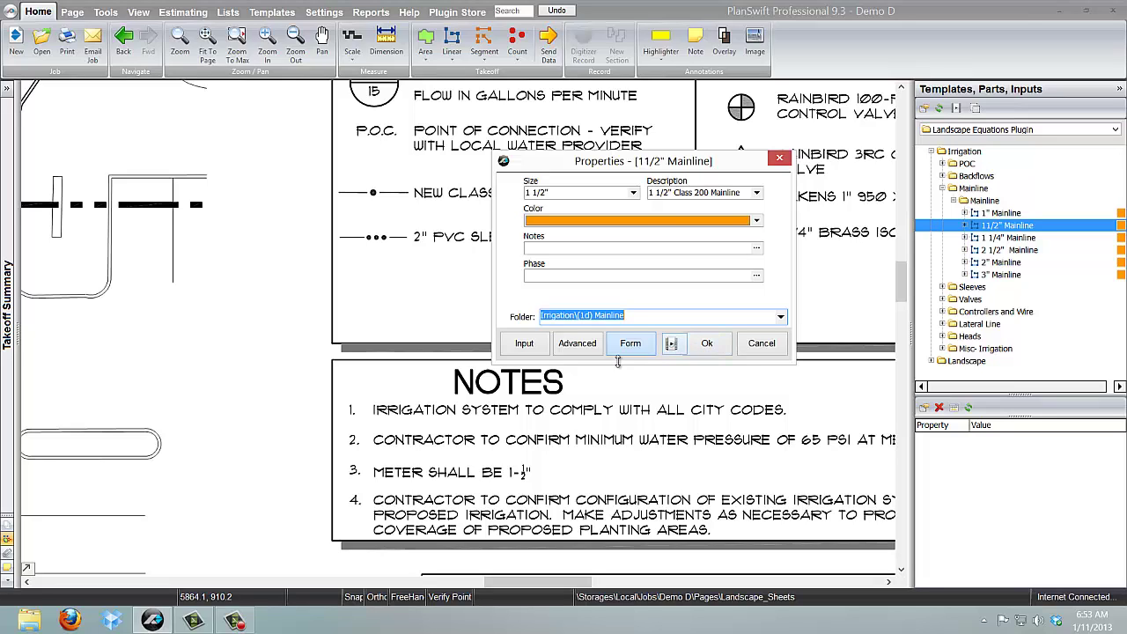
Step: Review the mainline's pipe cost, labor and trenching equipment inputs, and accept the properties to start recording
{"action": "left_click", "coordinate": [528, 343]}
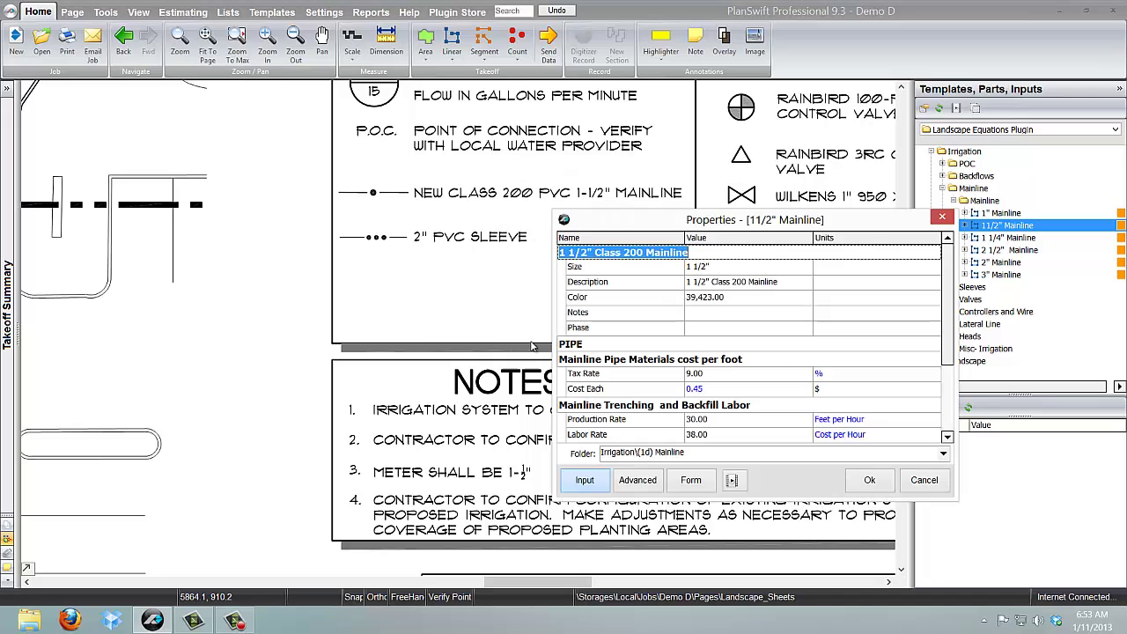
{"action": "left_click_drag", "start_coordinate": [793, 242], "coordinate": [777, 149]}
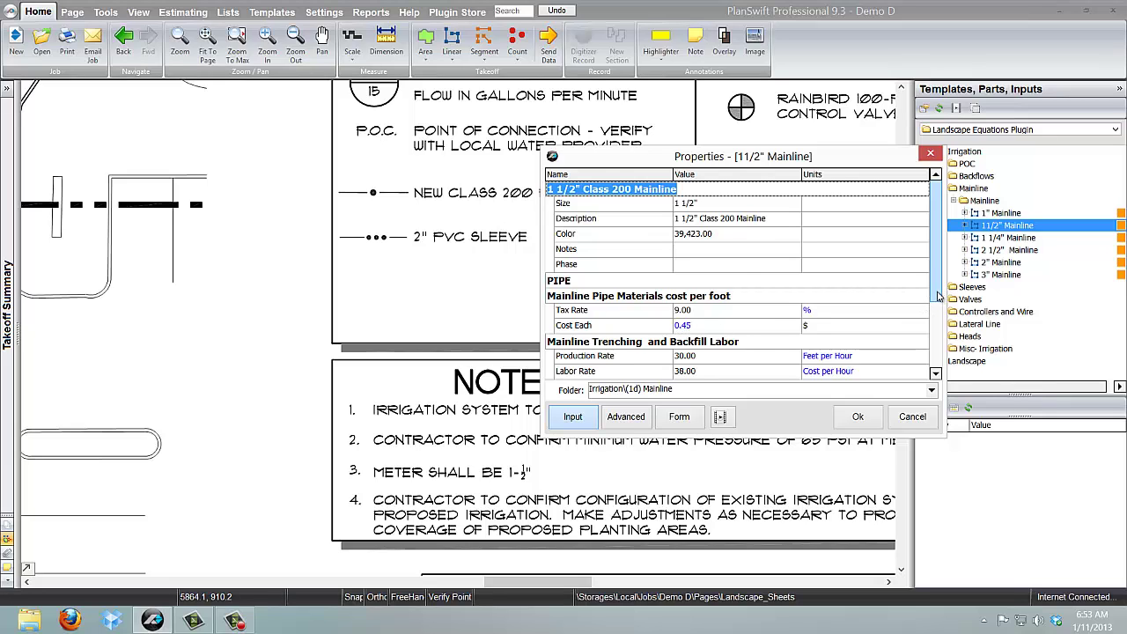
{"action": "scroll", "coordinate": [938, 306], "scroll_direction": "down", "scroll_amount": 1}
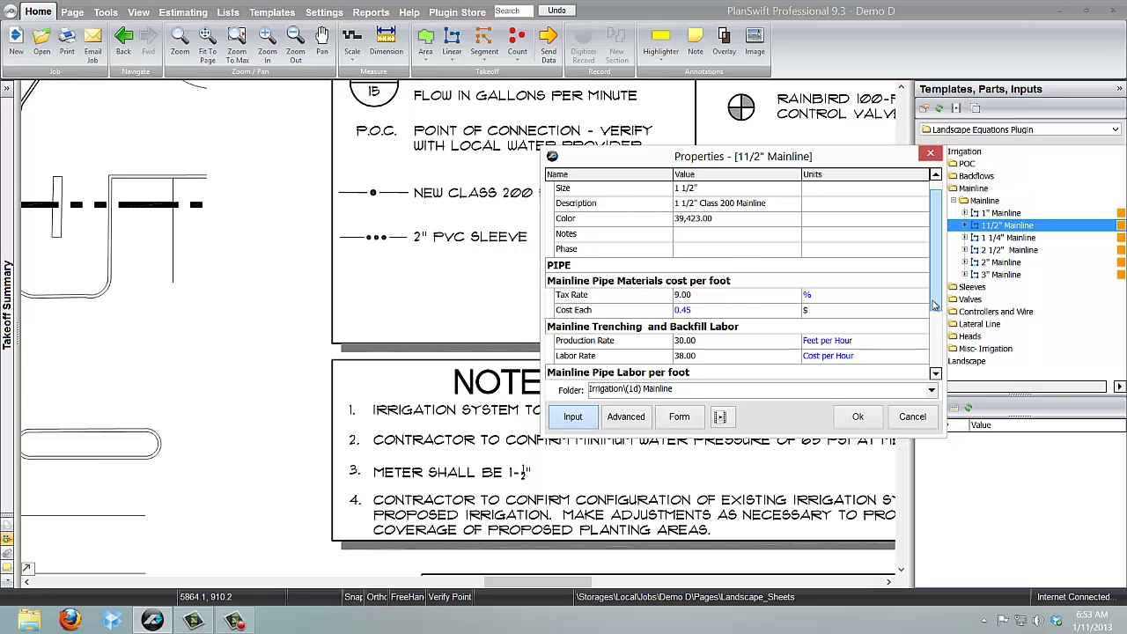
{"action": "left_click_drag", "start_coordinate": [935, 305], "coordinate": [865, 348]}
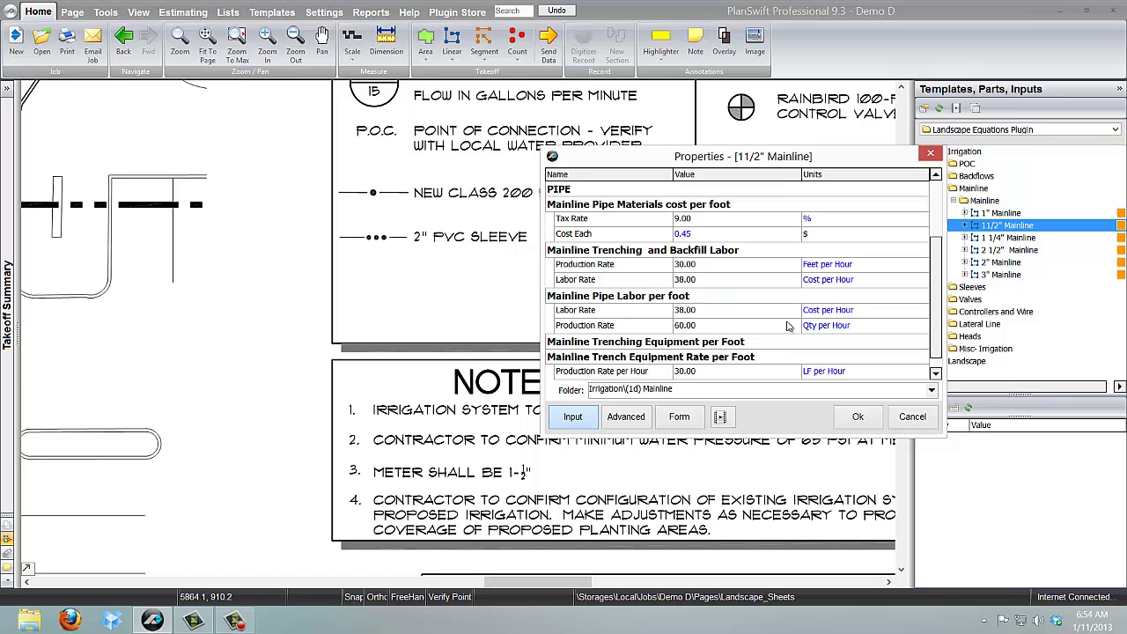
{"action": "left_click_drag", "start_coordinate": [938, 318], "coordinate": [938, 335]}
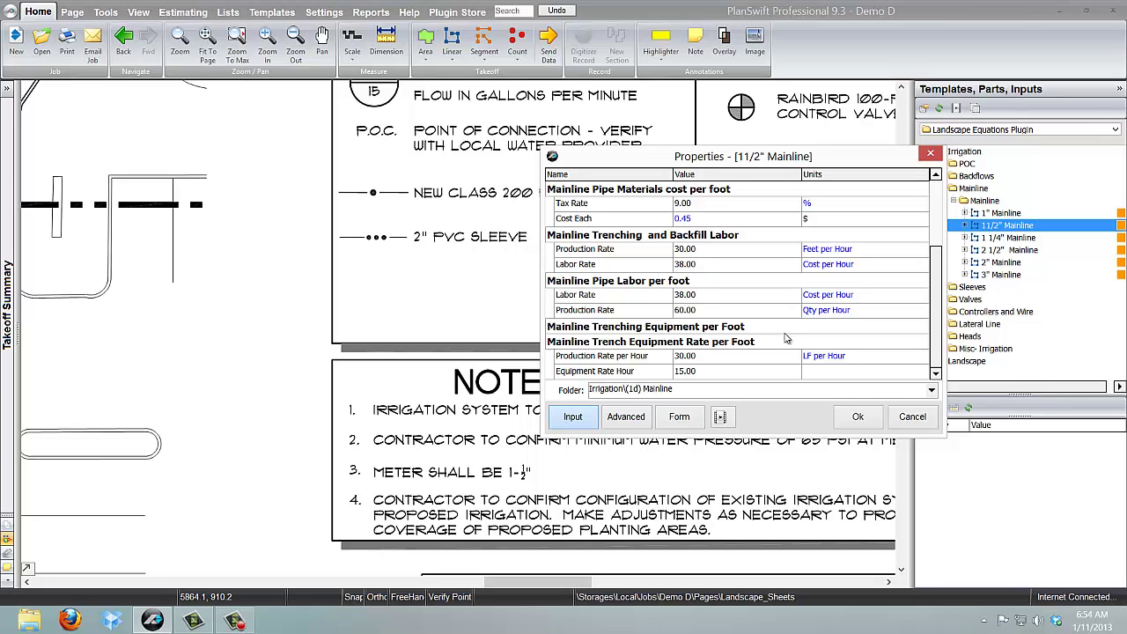
{"action": "left_click", "coordinate": [854, 417]}
Step: Start the mainline trace at the P.O.C. symbol and run it straight down past valve #4's label to the first bend
{"action": "scroll", "coordinate": [476, 280], "scroll_direction": "down", "scroll_amount": 3}
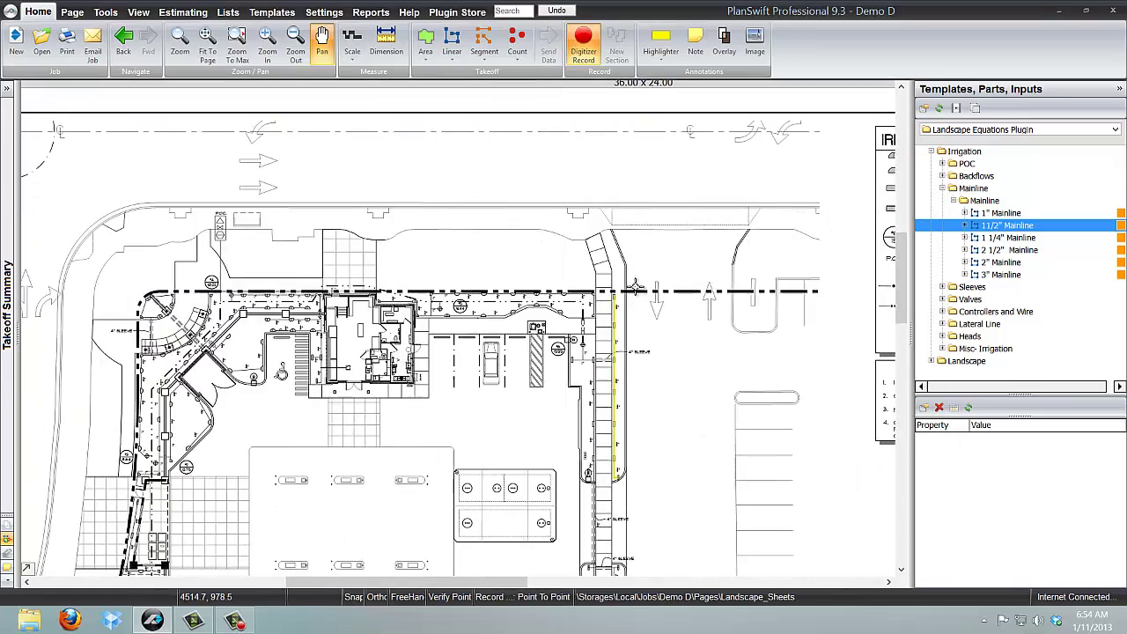
{"action": "scroll", "coordinate": [613, 231], "scroll_direction": "up", "scroll_amount": 3}
{"action": "scroll", "coordinate": [614, 230], "scroll_direction": "up", "scroll_amount": 2}
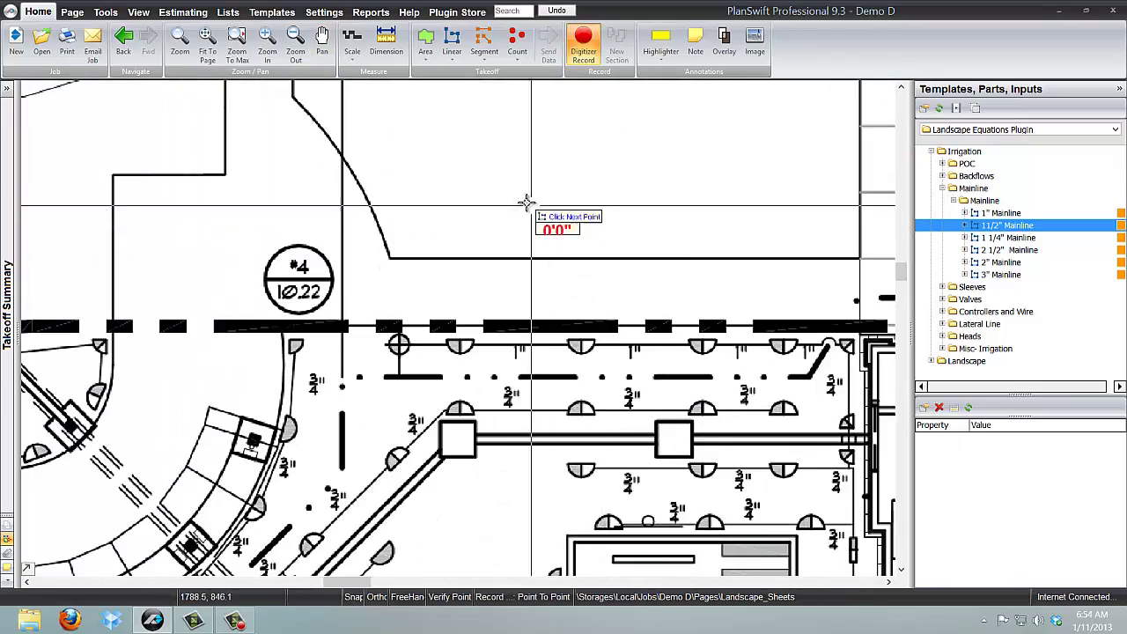
{"action": "scroll", "coordinate": [528, 201], "scroll_direction": "up", "scroll_amount": 2}
{"action": "left_click", "coordinate": [497, 145]}
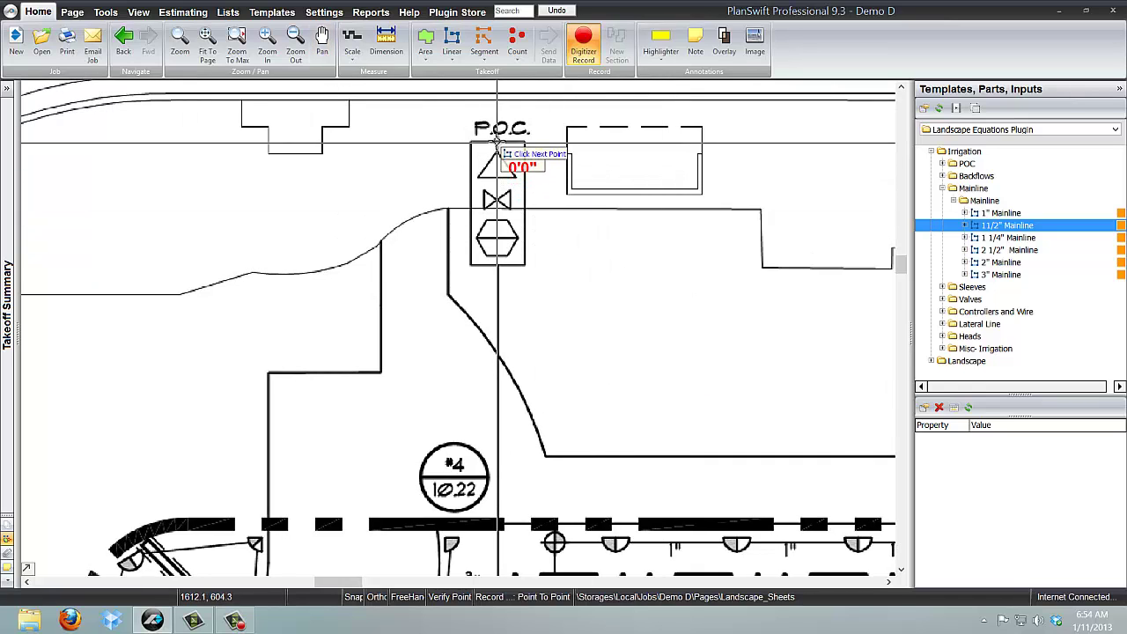
{"action": "scroll", "coordinate": [566, 191], "scroll_direction": "down", "scroll_amount": 3}
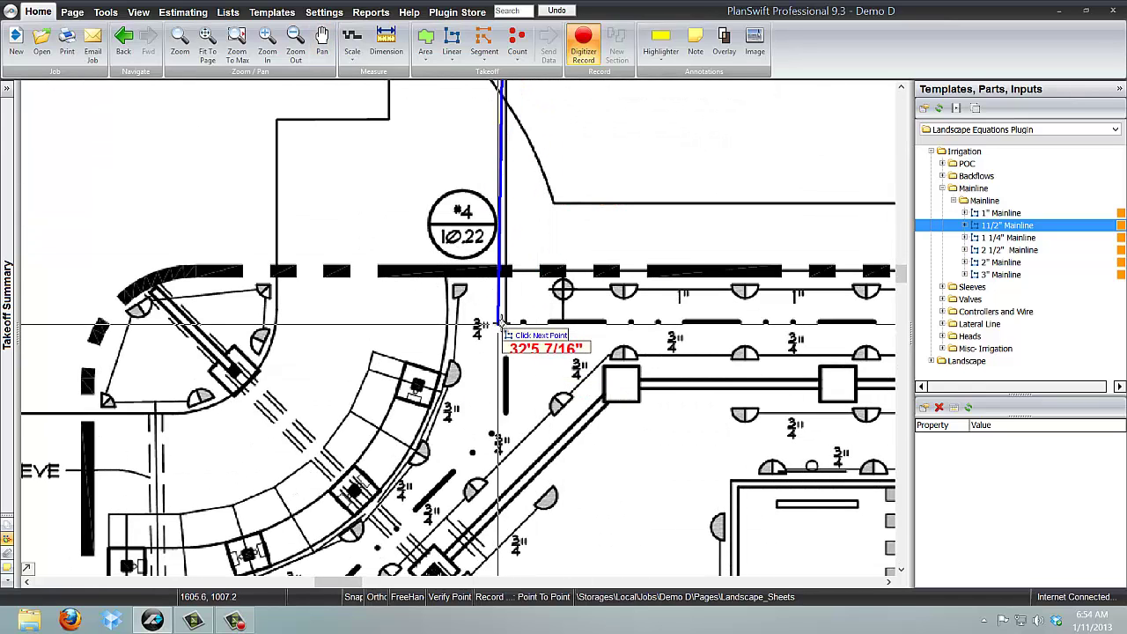
{"action": "left_click", "coordinate": [507, 414]}
Step: Continue the mainline diagonally to the next bend, run it straight down to the valve at #1, and end the section
{"action": "scroll", "coordinate": [528, 286], "scroll_direction": "down", "scroll_amount": 3}
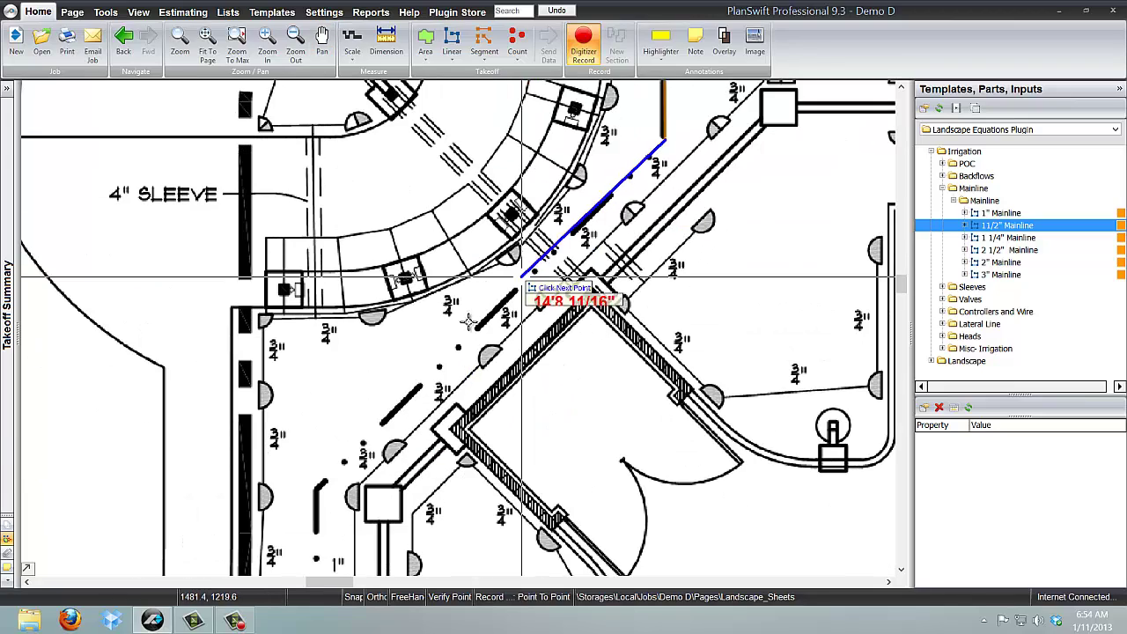
{"action": "left_click", "coordinate": [321, 479]}
{"action": "scroll", "coordinate": [321, 479], "scroll_direction": "down", "scroll_amount": 5}
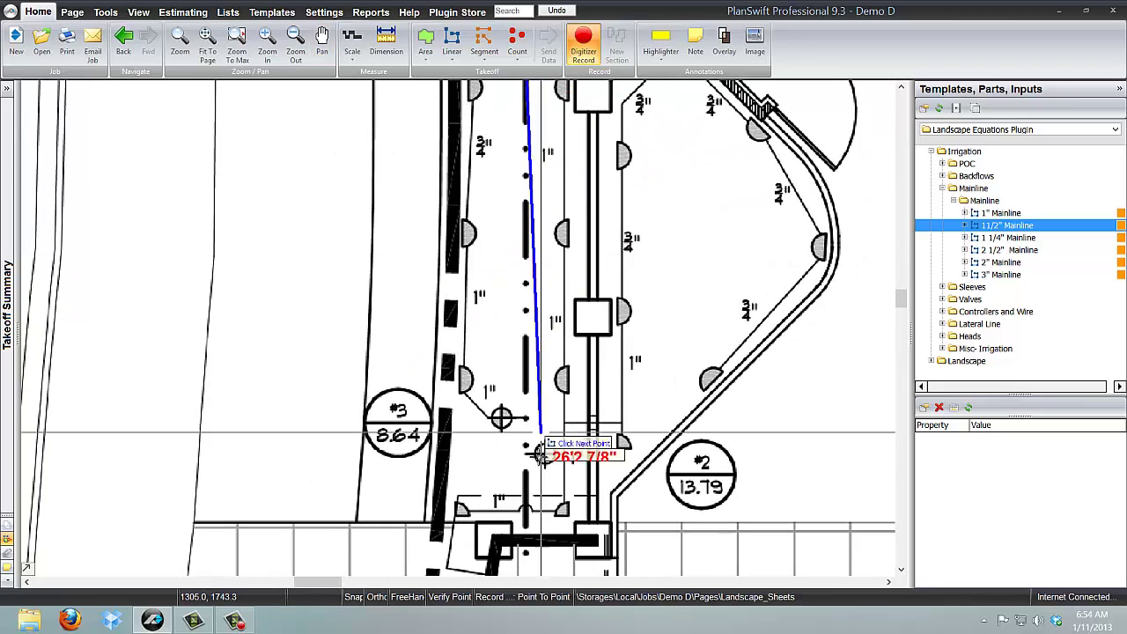
{"action": "scroll", "coordinate": [528, 440], "scroll_direction": "down", "scroll_amount": 10}
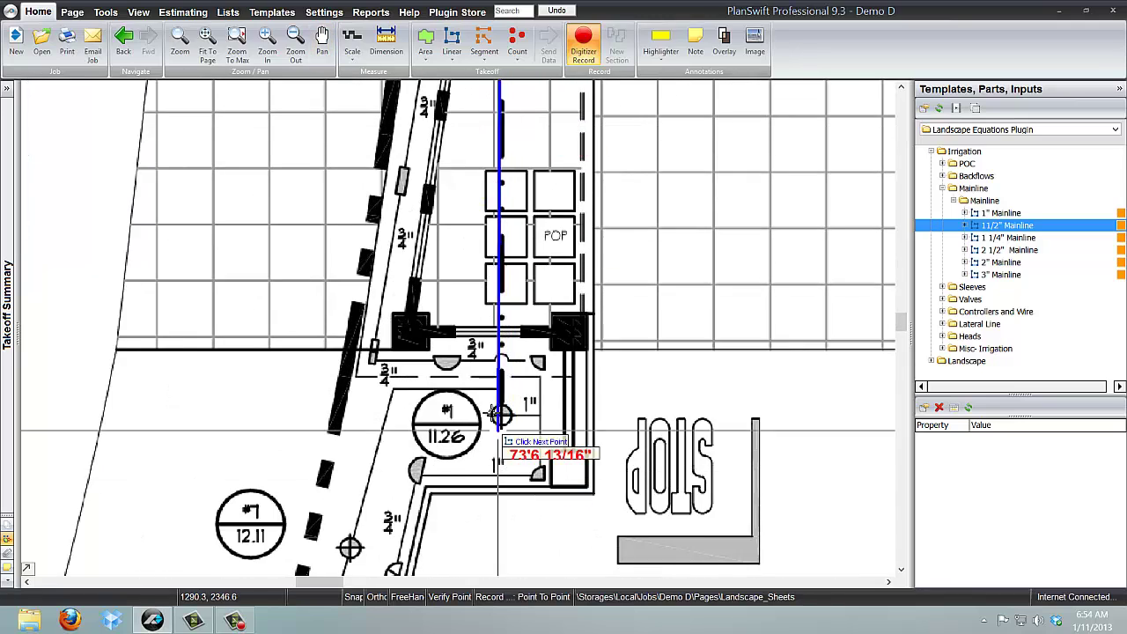
{"action": "left_click", "coordinate": [501, 412]}
{"action": "left_click", "coordinate": [529, 411]}
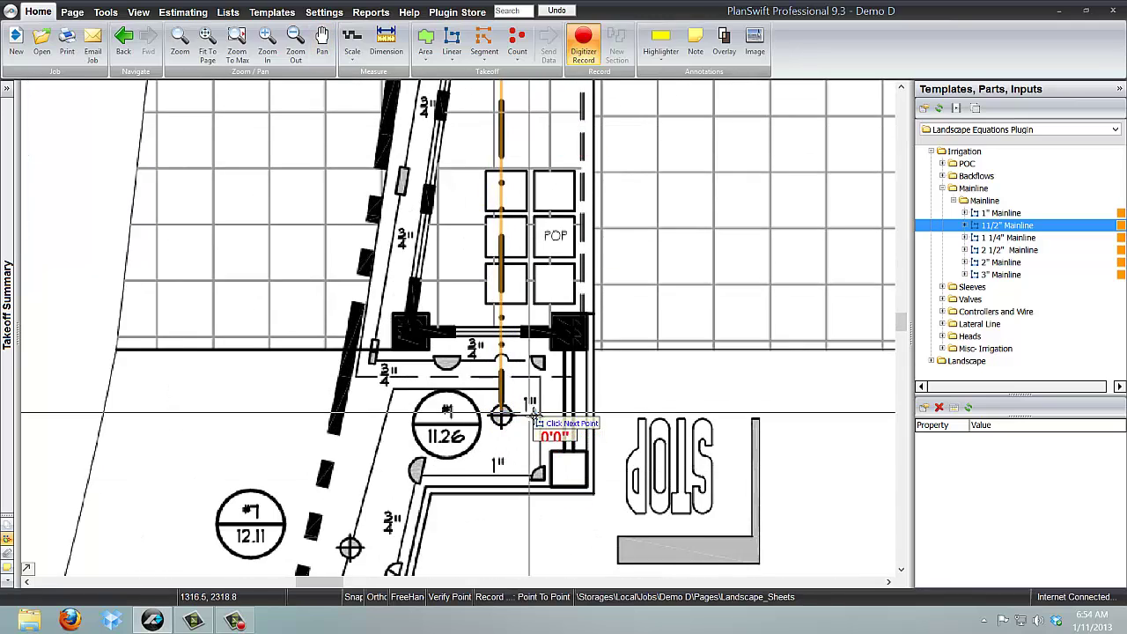
Step: Start a branch off the vertical mainline below valve #4's label and trace it around the upper side of the building
{"action": "scroll", "coordinate": [529, 412], "scroll_direction": "down", "scroll_amount": 6}
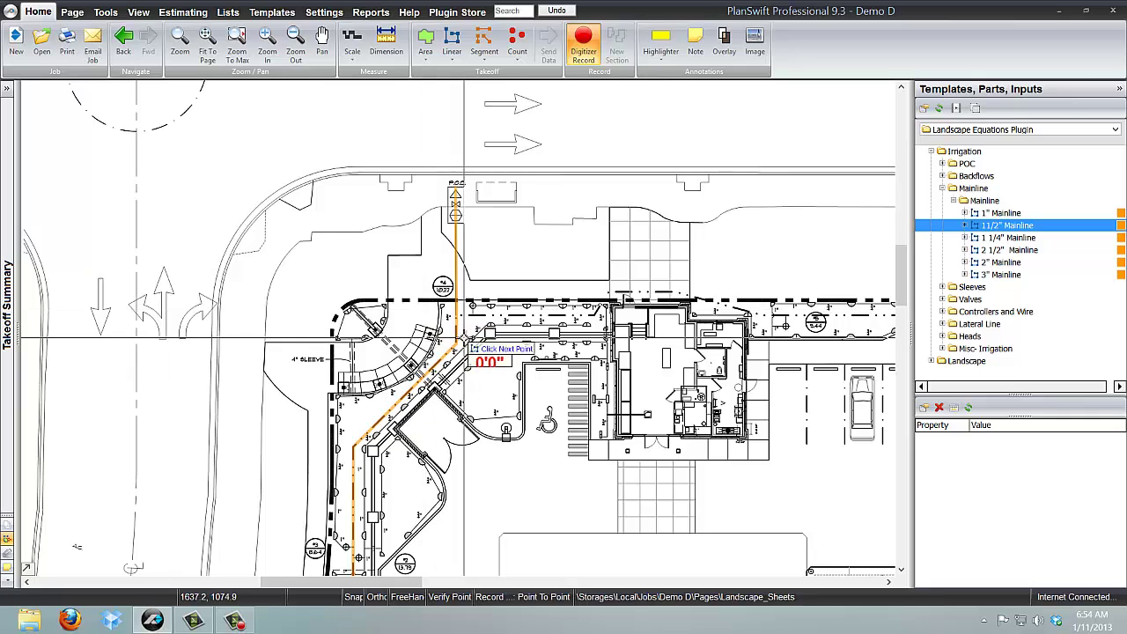
{"action": "scroll", "coordinate": [425, 310], "scroll_direction": "up", "scroll_amount": 6}
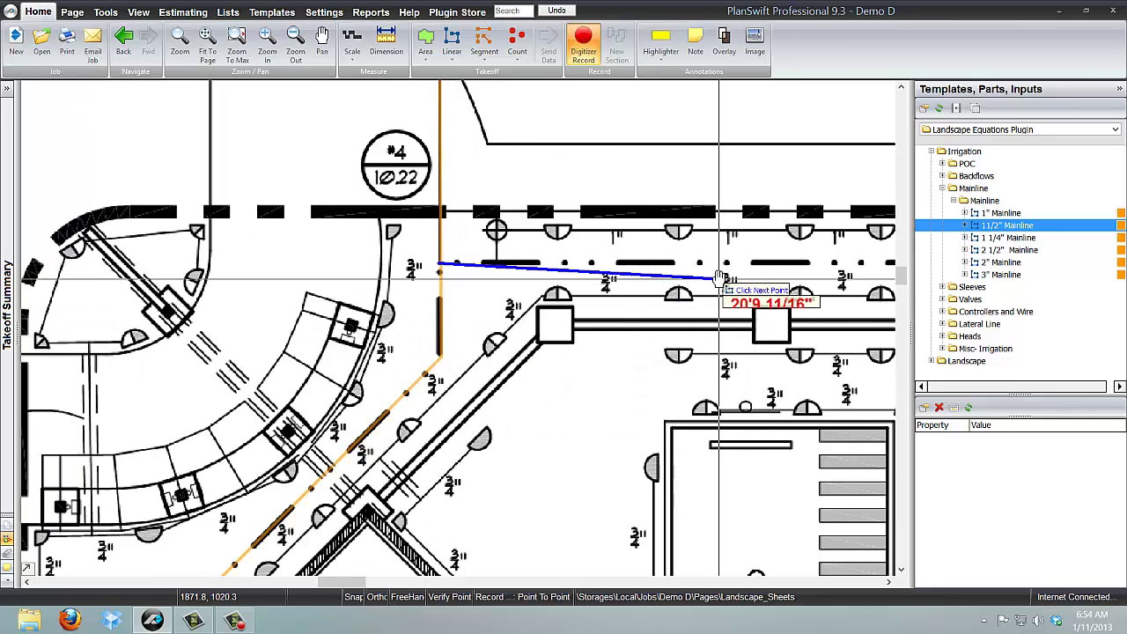
{"action": "scroll", "coordinate": [591, 266], "scroll_direction": "right", "scroll_amount": 5}
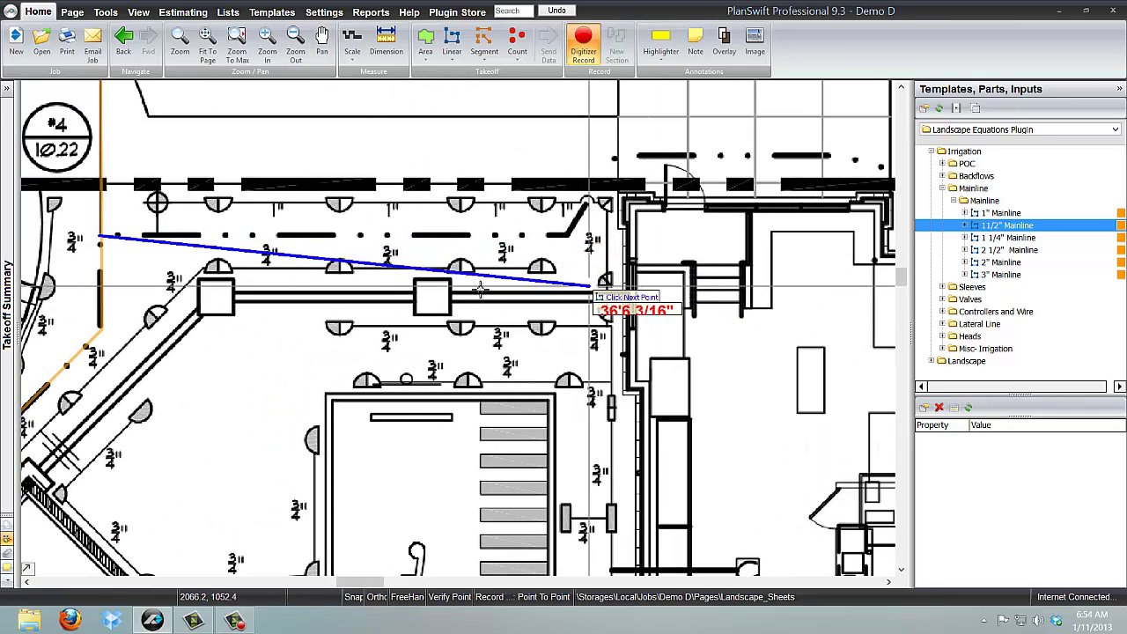
{"action": "left_click", "coordinate": [566, 236]}
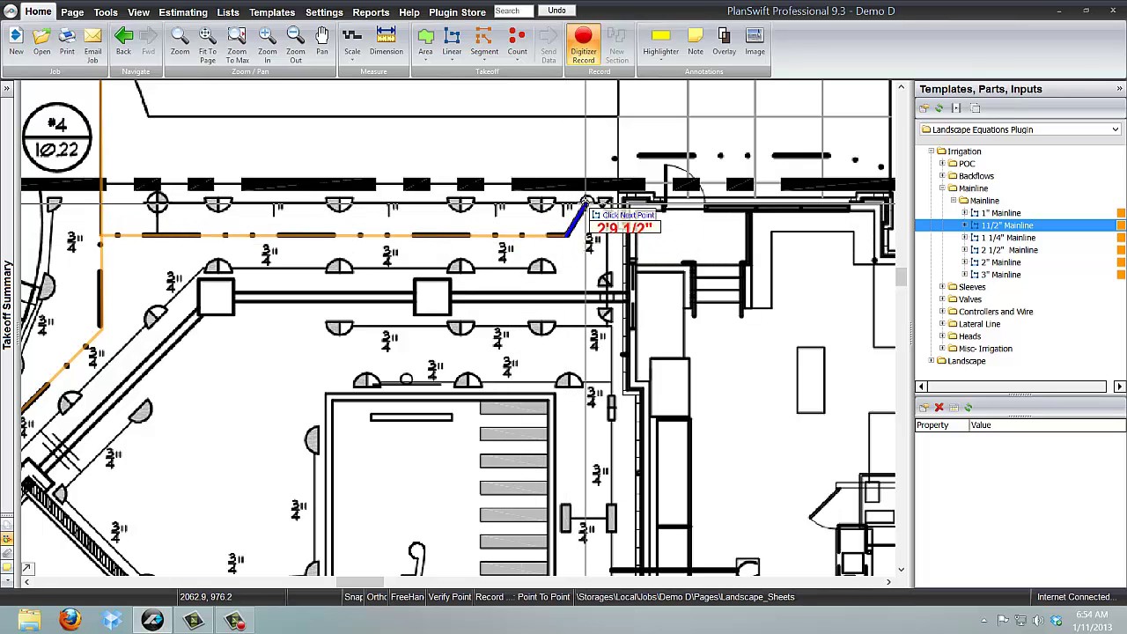
{"action": "left_click", "coordinate": [614, 156]}
{"action": "scroll", "coordinate": [637, 167], "scroll_direction": "down", "scroll_amount": 2}
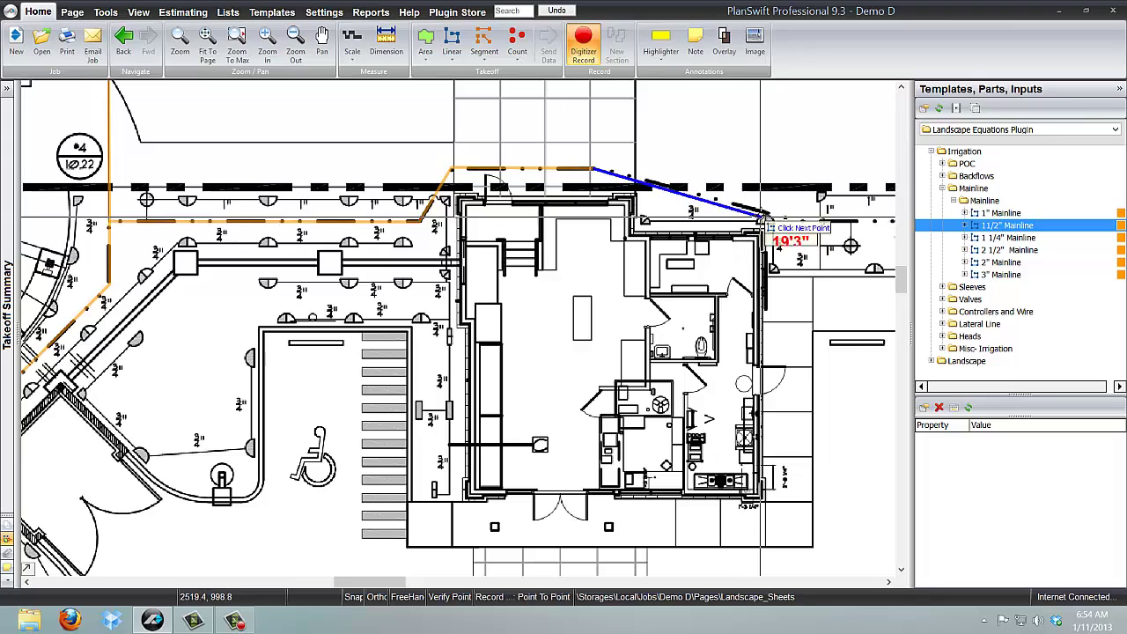
{"action": "left_click", "coordinate": [766, 216]}
Step: Extend the branch along the planting strip above the parking stalls, then about 16 ft down to valve #6, and finish the takeoff
{"action": "scroll", "coordinate": [808, 222], "scroll_direction": "right", "scroll_amount": 8}
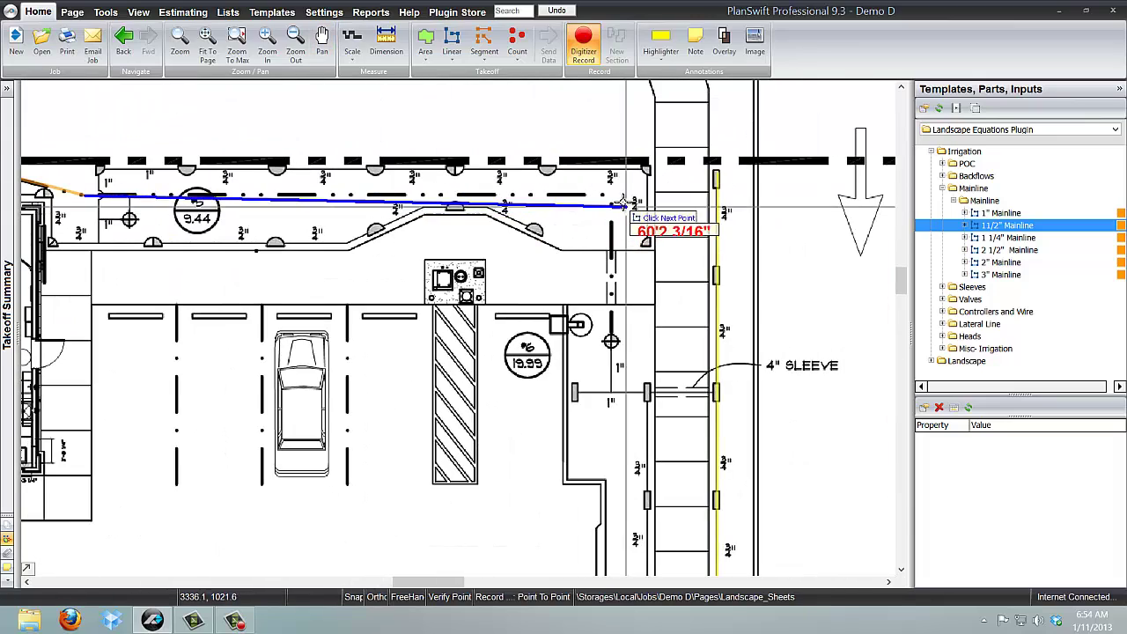
{"action": "left_click", "coordinate": [610, 194]}
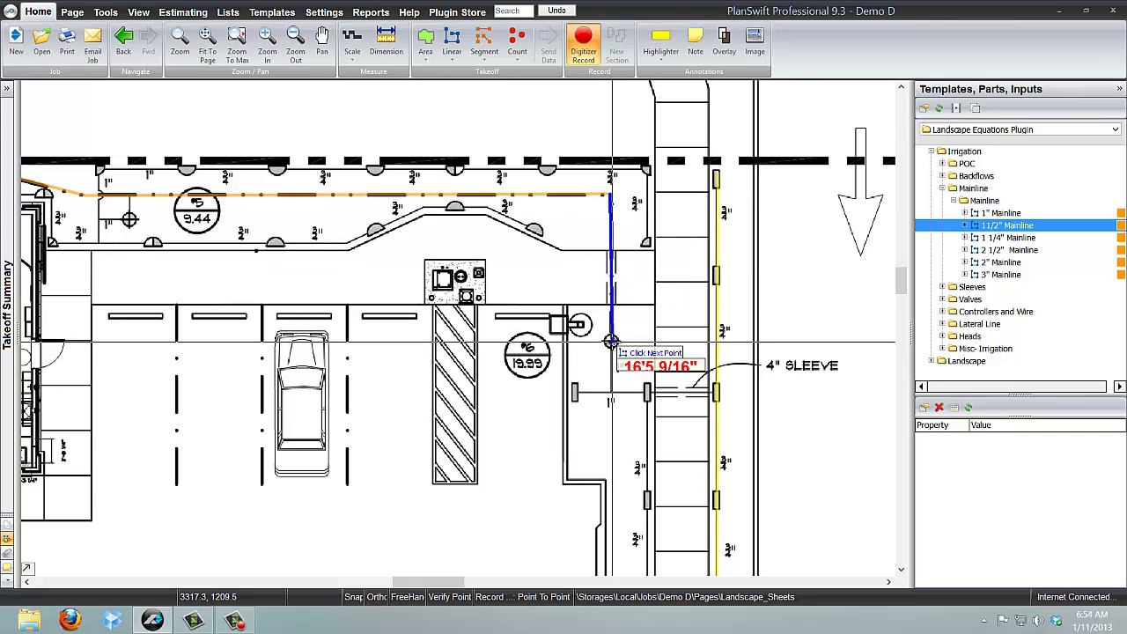
{"action": "left_click", "coordinate": [610, 341]}
{"action": "scroll", "coordinate": [611, 341], "scroll_direction": "down", "scroll_amount": 3}
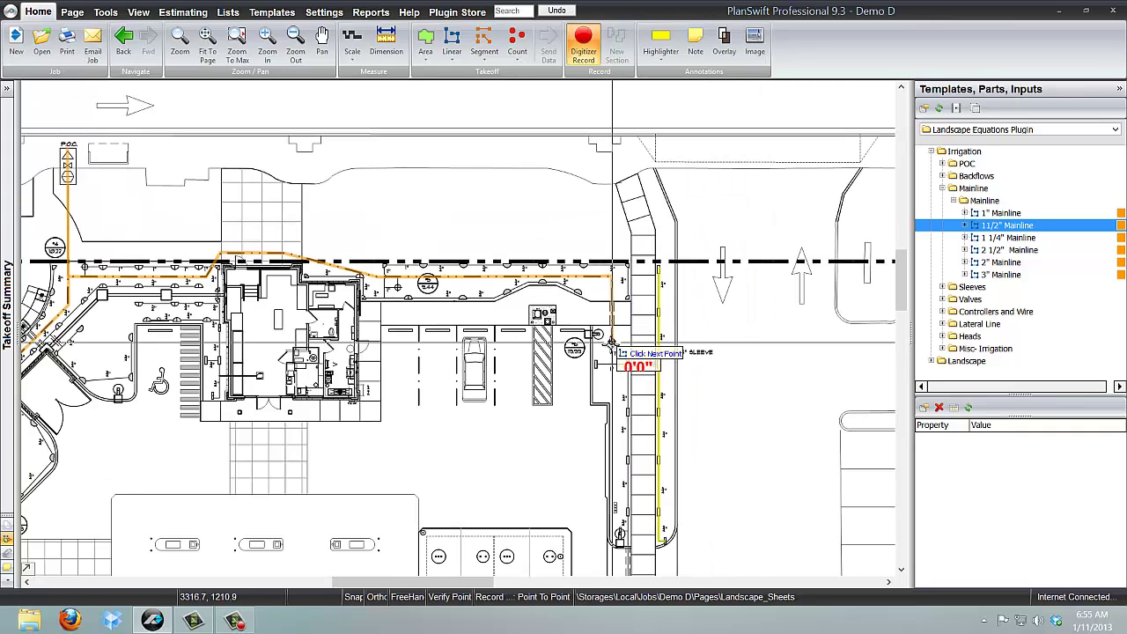
{"action": "key", "text": "Escape"}
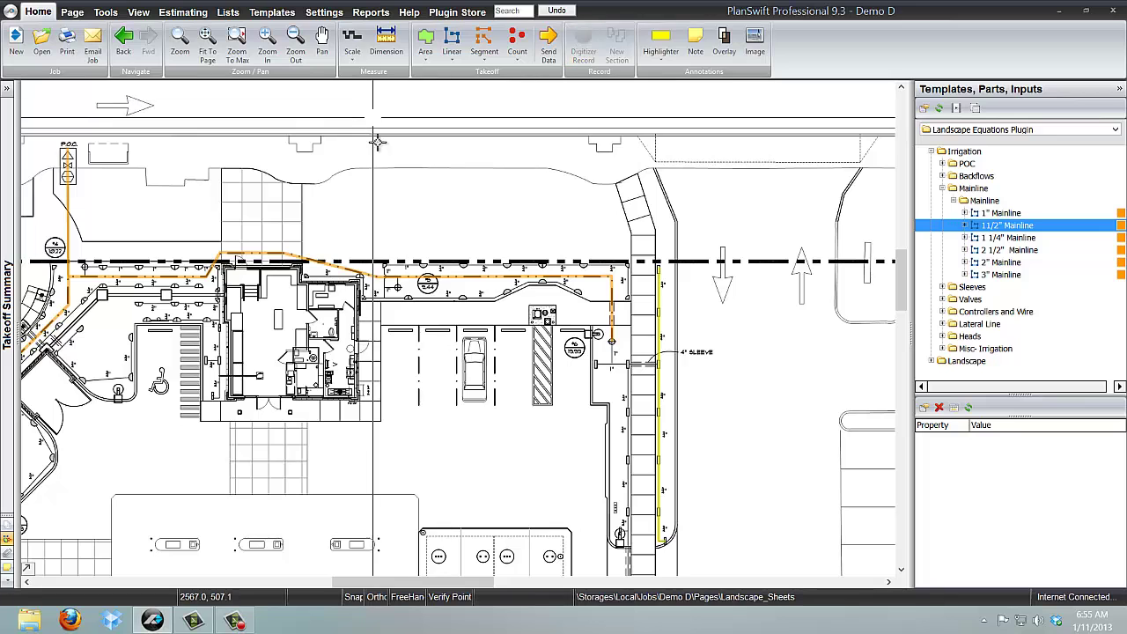
{"action": "left_click_drag", "start_coordinate": [382, 151], "coordinate": [625, 146]}
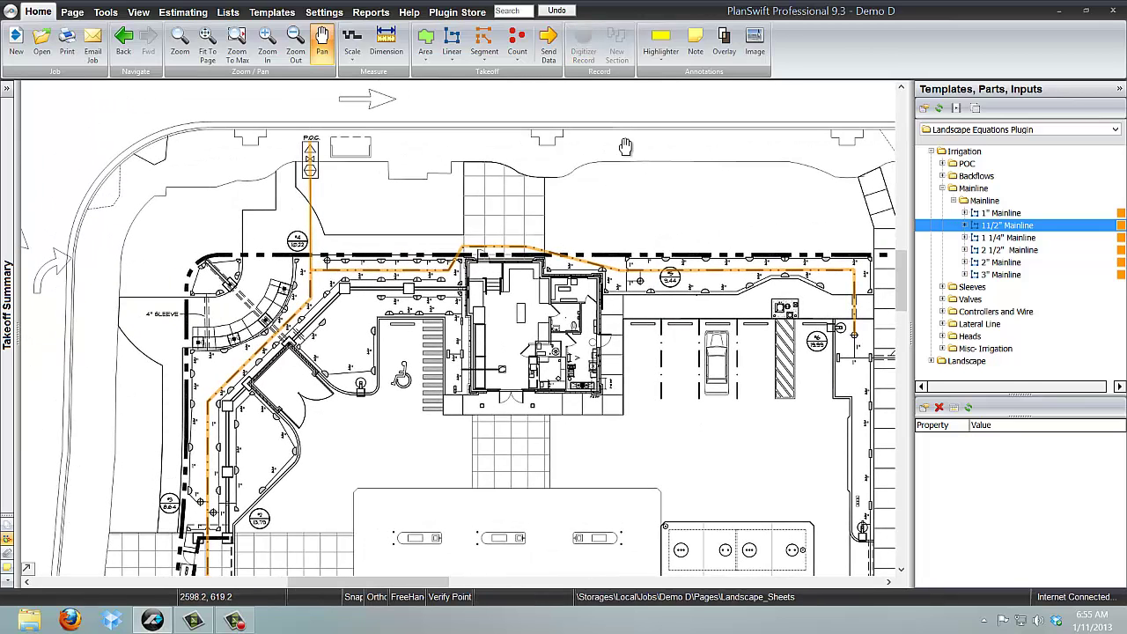
{"action": "key", "text": "Escape"}
{"action": "scroll", "coordinate": [644, 271], "scroll_direction": "up", "scroll_amount": 3}
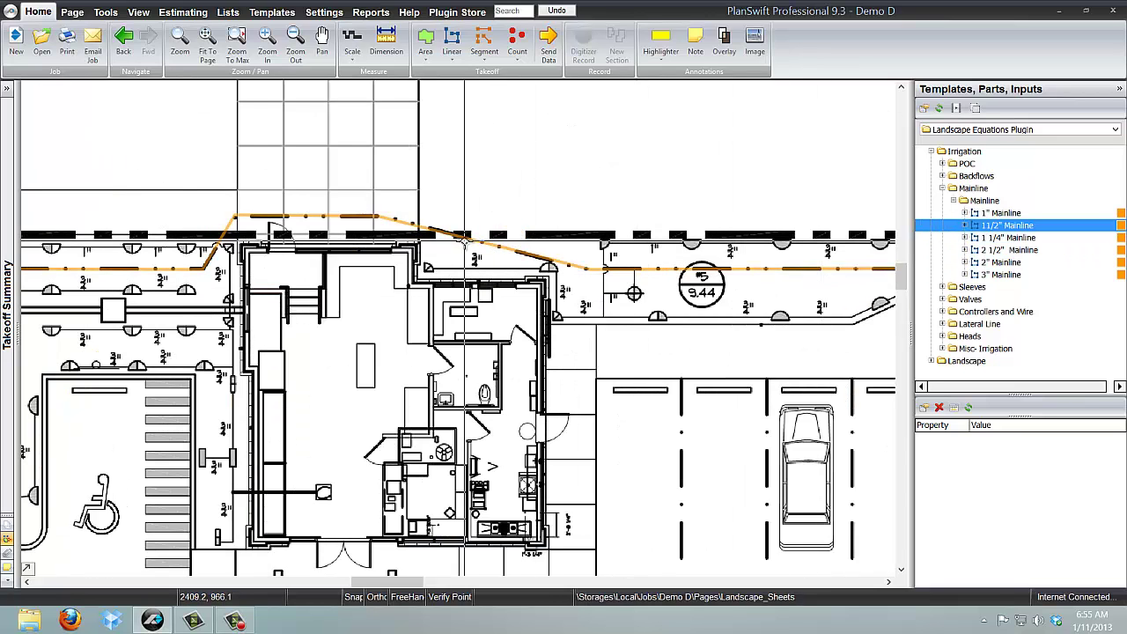
{"action": "scroll", "coordinate": [464, 238], "scroll_direction": "down", "scroll_amount": 3}
{"action": "scroll", "coordinate": [442, 314], "scroll_direction": "up", "scroll_amount": 3}
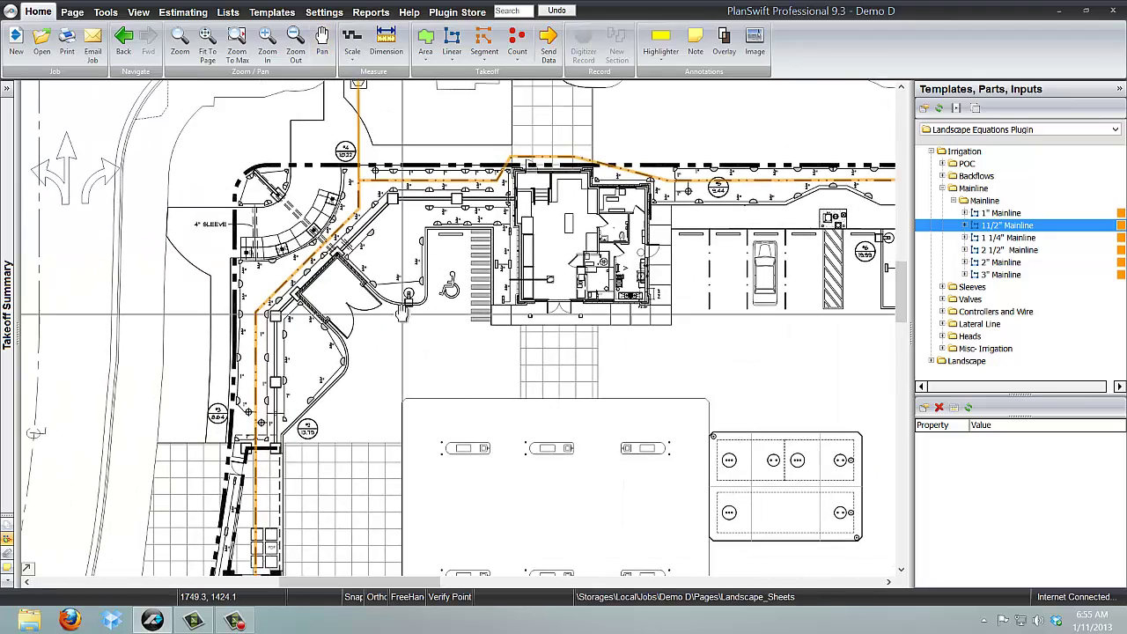
{"action": "left_click_drag", "start_coordinate": [442, 315], "coordinate": [458, 220]}
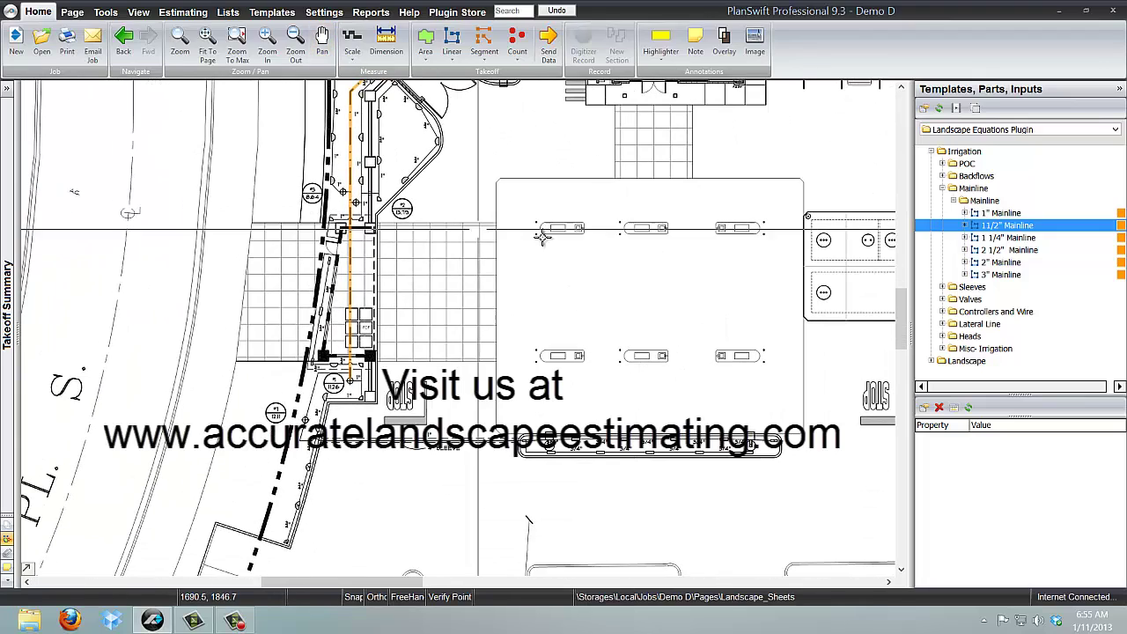